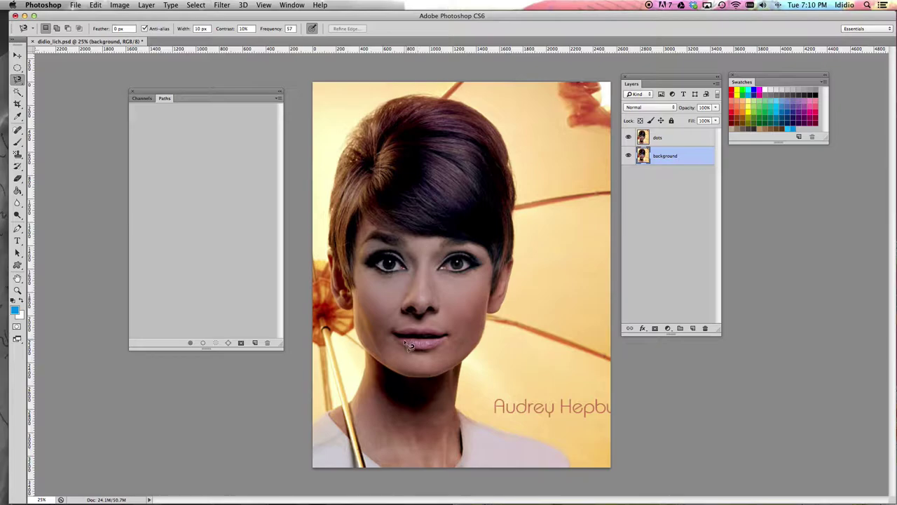
Trace a closed Magnetic Lasso selection around the woman's head, neck and shoulders on the background layer
left_click_drag(18, 78, 62, 97)
left_click(428, 94)
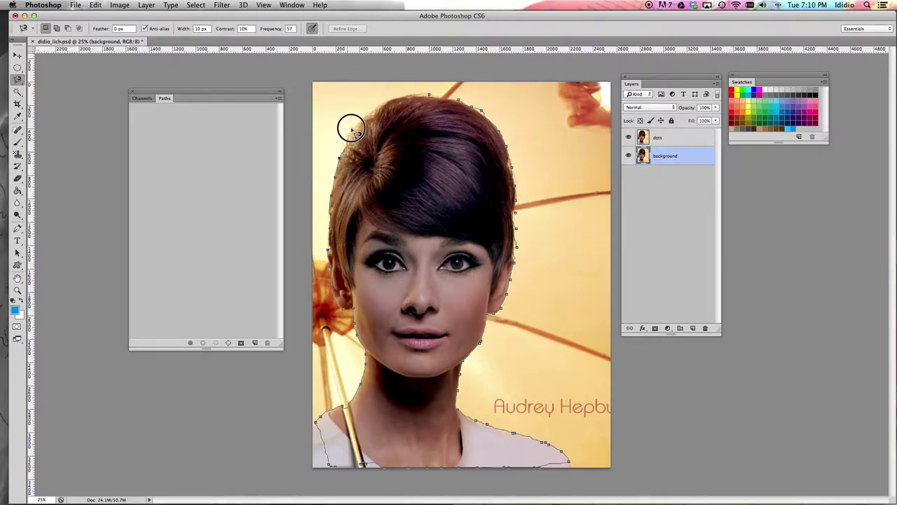
left_click(429, 95)
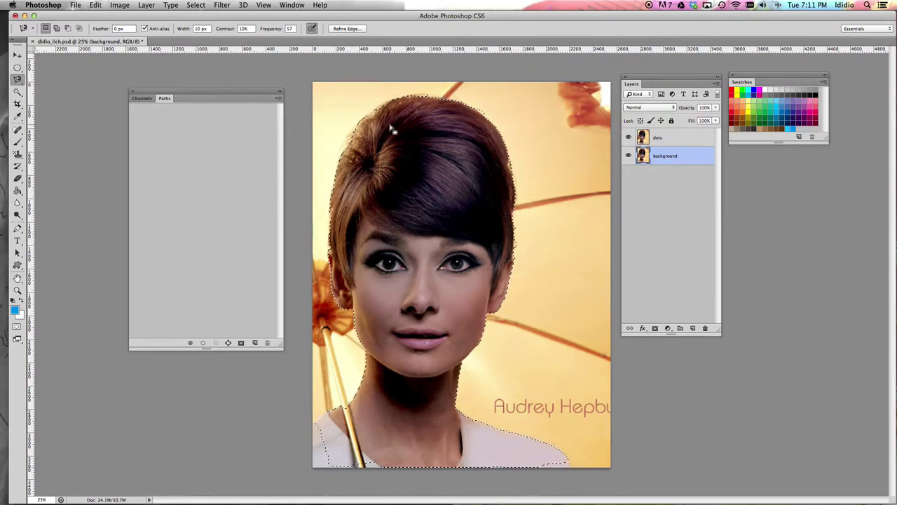
Add the missing shoulder area at the image's lower-left corner to the selection with a 48 px Quick Selection brush
mouse_move(17, 92)
left_mouse_down()
mouse_move(60, 95)
mouse_move(35, 90)
mouse_move(20, 75)
mouse_move(18, 95)
mouse_move(57, 90)
left_mouse_up()
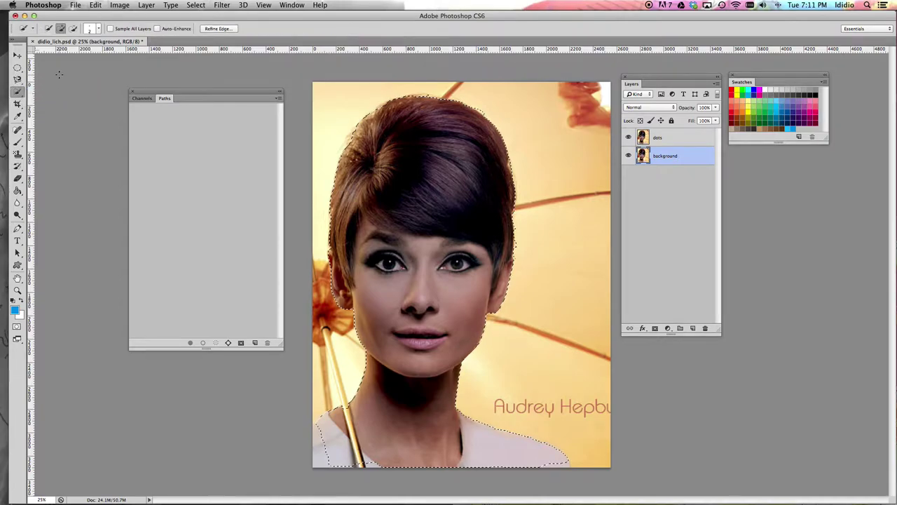
left_click(61, 31)
left_click(91, 29)
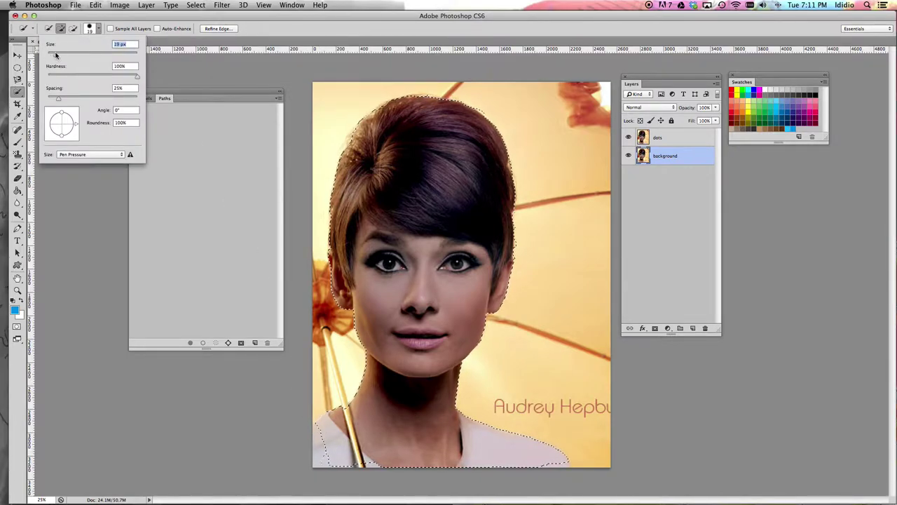
left_click_drag(54, 54, 69, 54)
left_click(323, 448)
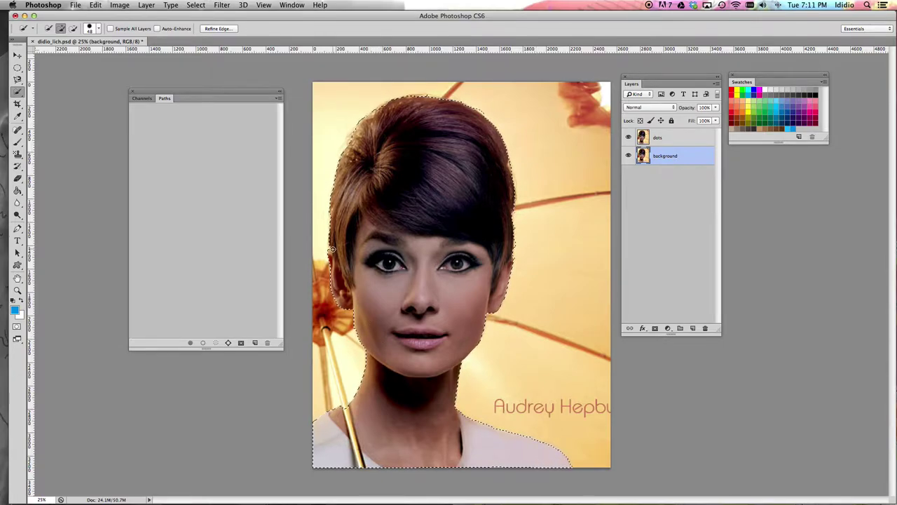
Extend the selection along the neck and subtract the excess background beside the neck and around the hair
mouse_move(363, 335)
left_mouse_down()
mouse_move(367, 357)
mouse_move(347, 407)
left_mouse_up()
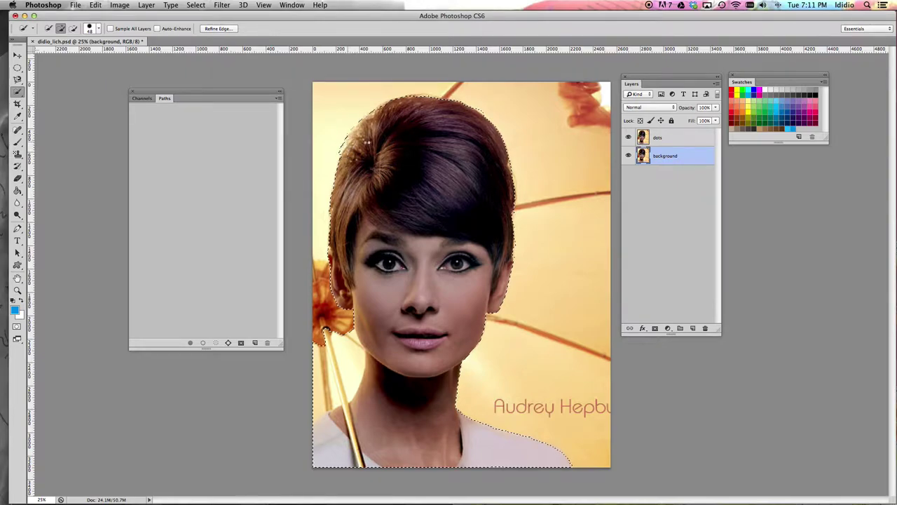
left_click(421, 104, "alt")
key("alt")
mouse_move(338, 363)
left_mouse_down()
mouse_move(319, 337)
mouse_move(321, 374)
left_mouse_up()
Convert the selection into a path, store it as Path 1, and save the document
left_click(290, 5)
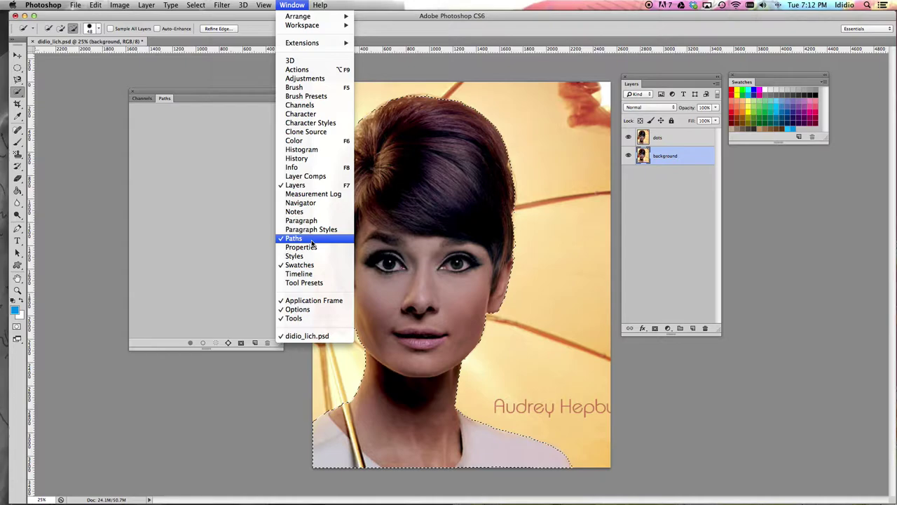
left_click(243, 225)
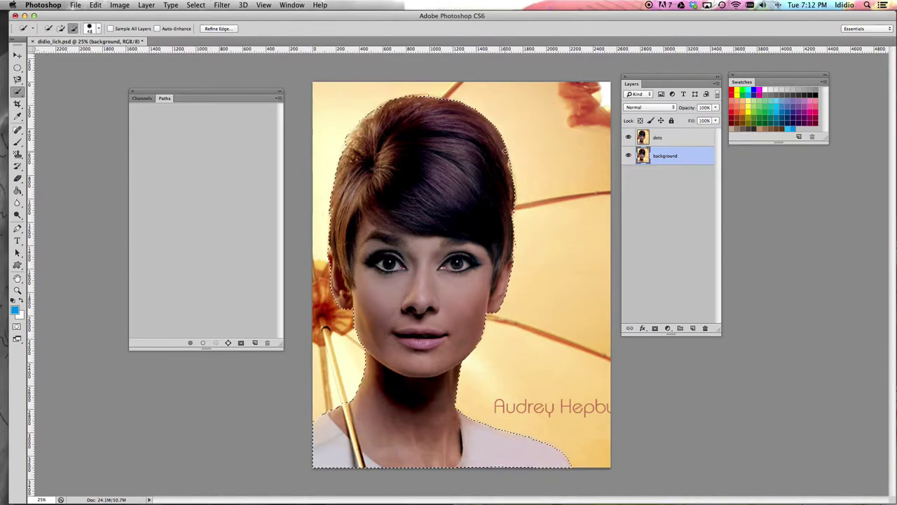
left_click(228, 343)
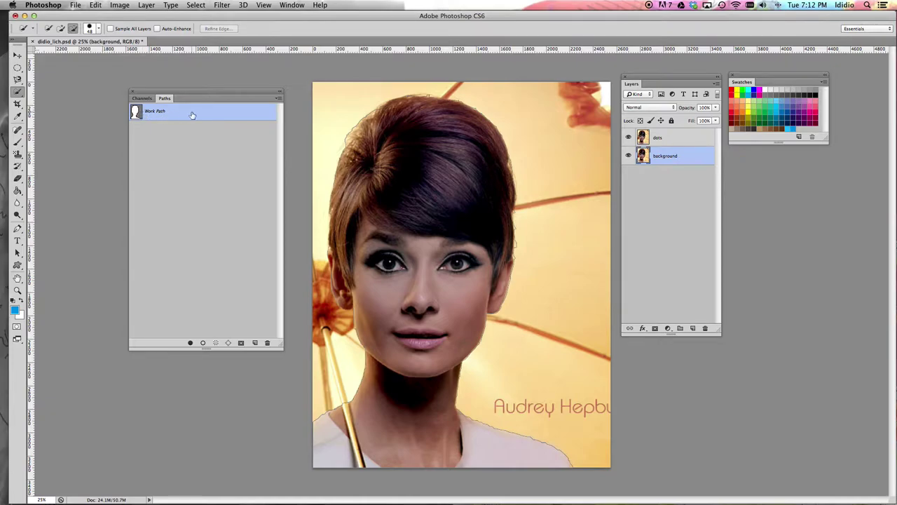
double_click(154, 113)
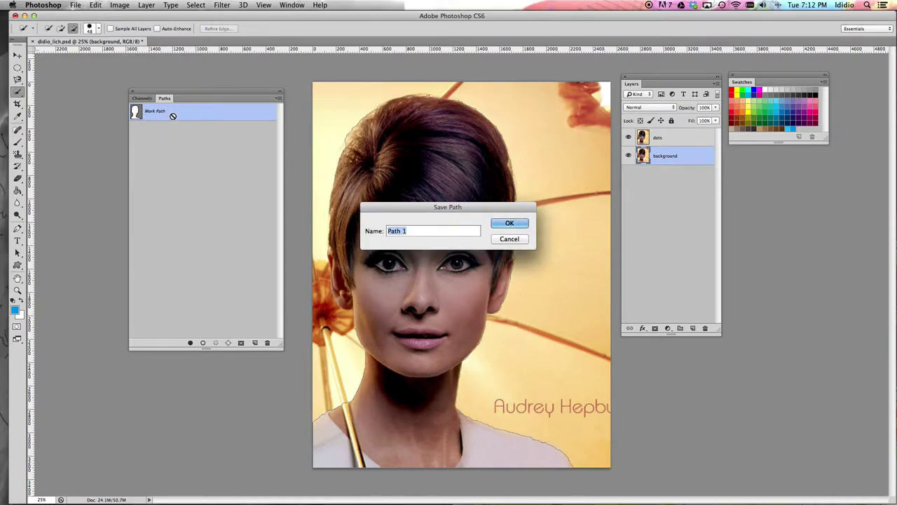
key("Return")
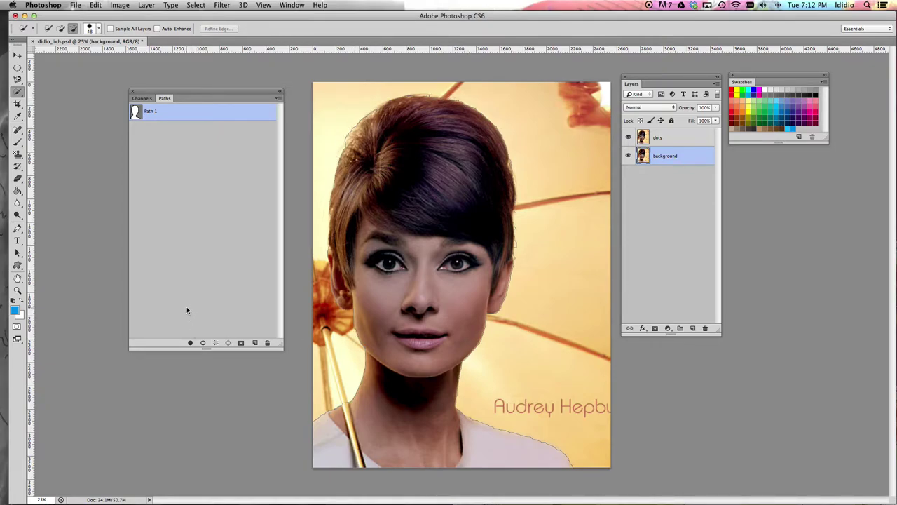
key("super+s")
Adjust the path's anchor points along the hair edge above the ear on the image's right side with Direct Selection
left_click(16, 254)
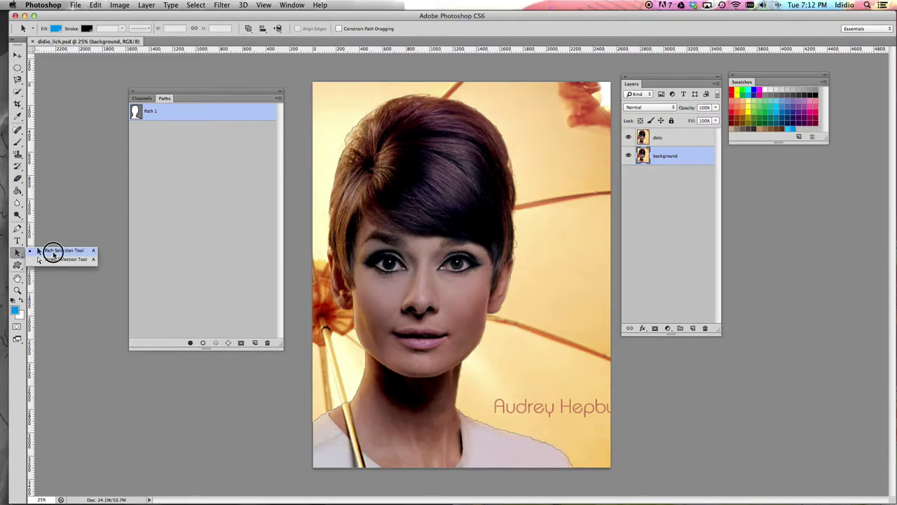
left_click(67, 251)
key("super+Return")
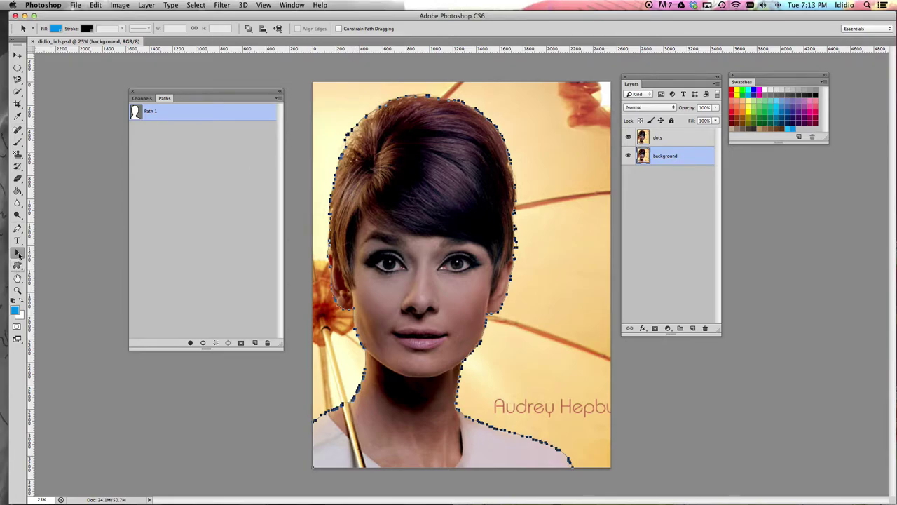
left_click_drag(20, 252, 32, 260)
key("super+plus")
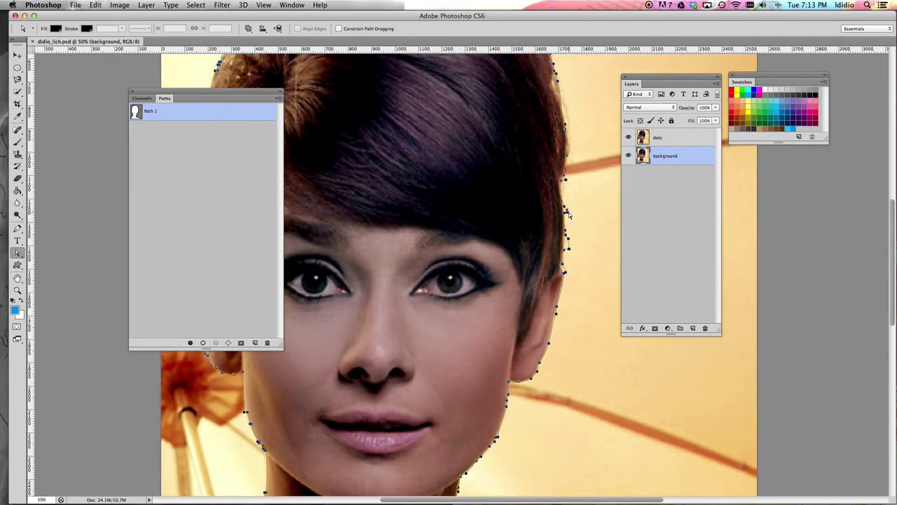
left_click(569, 214)
left_click(566, 214)
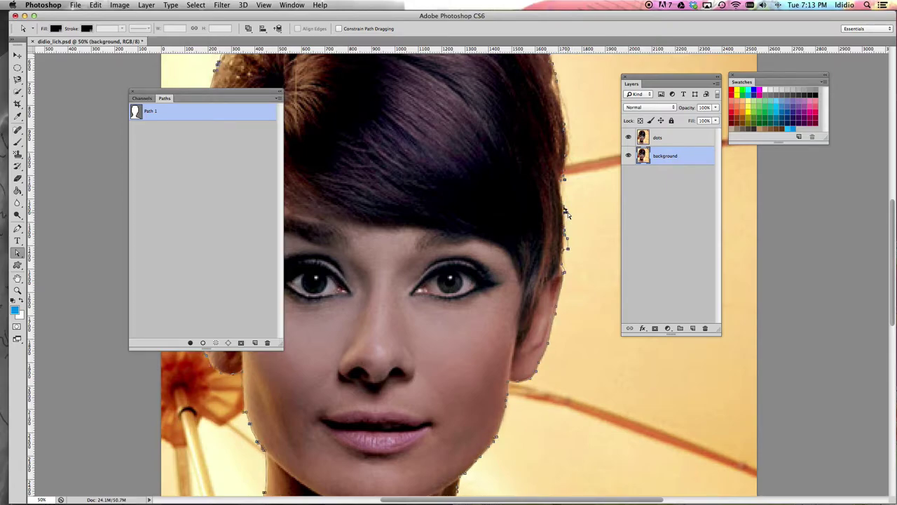
left_click(566, 249)
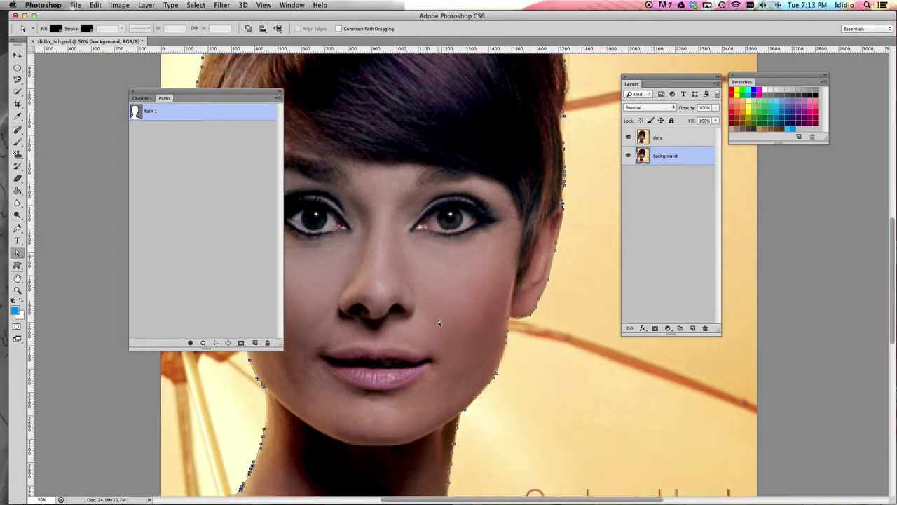
Refine the path's anchor points and handles along the upper-left and top of the hair, and save the document
scroll(439, 323, "down", 5)
scroll(438, 323, "left", 5)
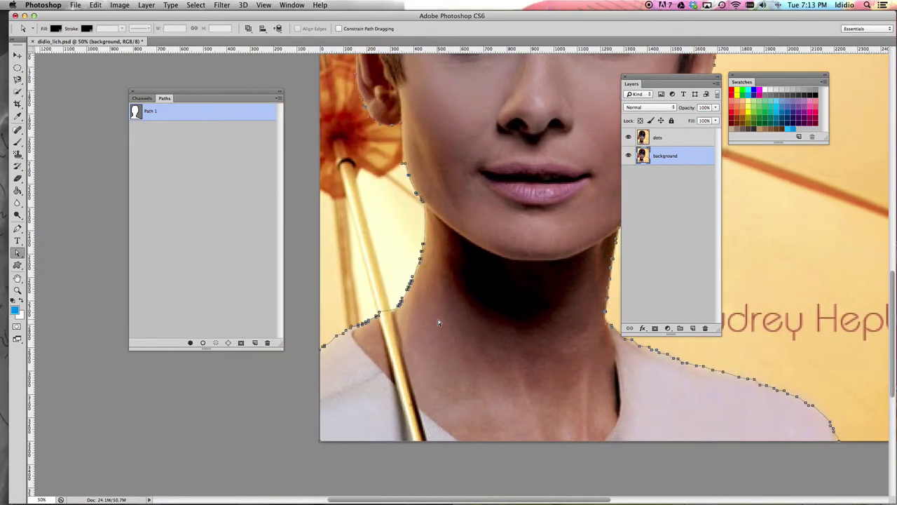
scroll(438, 322, "up", 4)
scroll(439, 323, "up", 8)
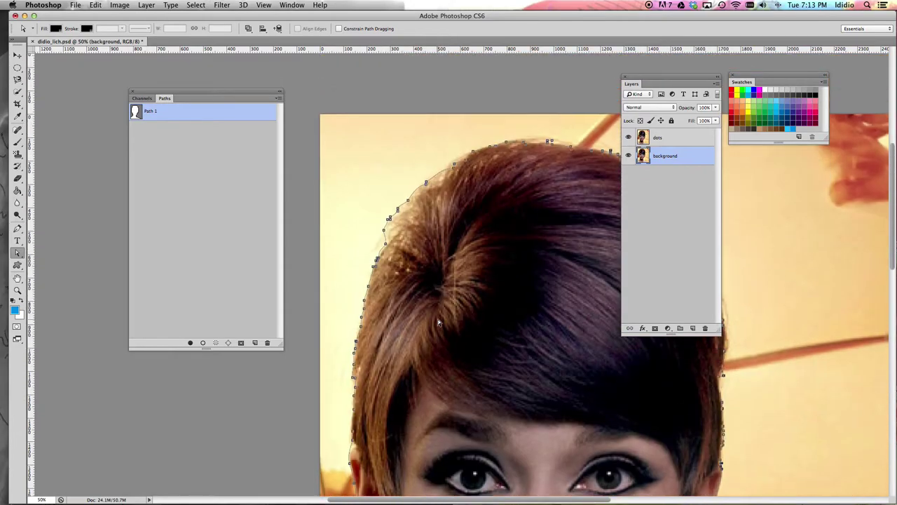
left_click(481, 226)
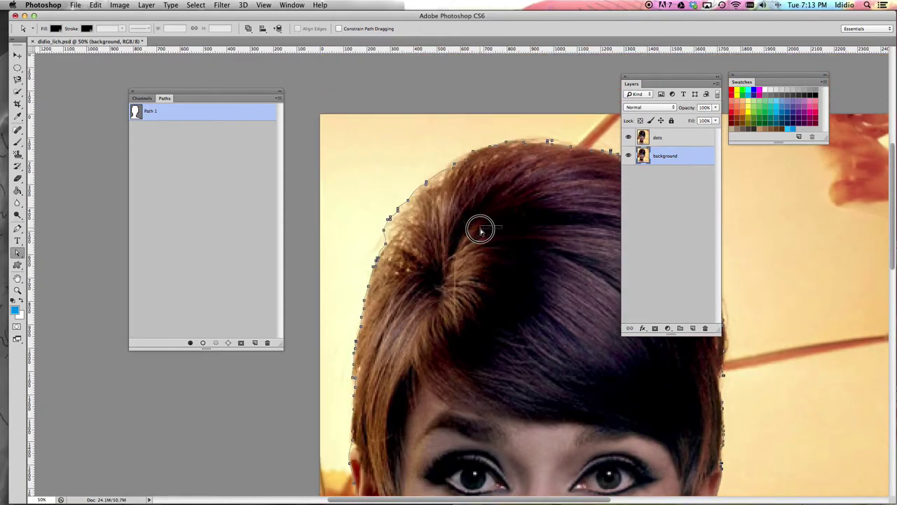
left_click(441, 171)
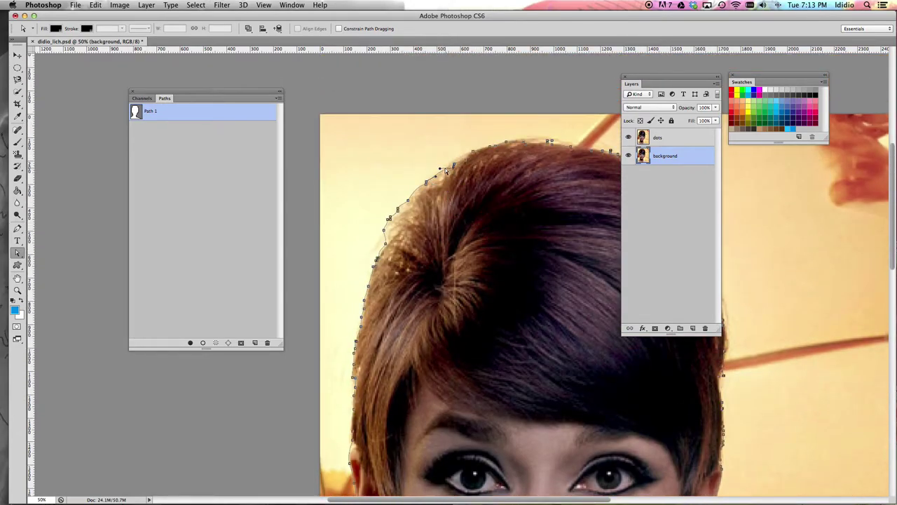
left_click(439, 172)
left_click(450, 167)
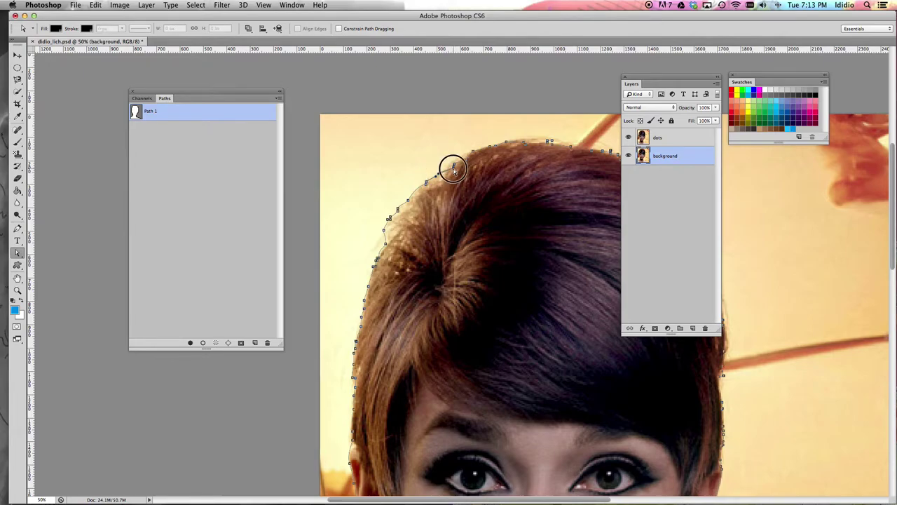
left_click(433, 173)
left_click(525, 145)
left_click(524, 145)
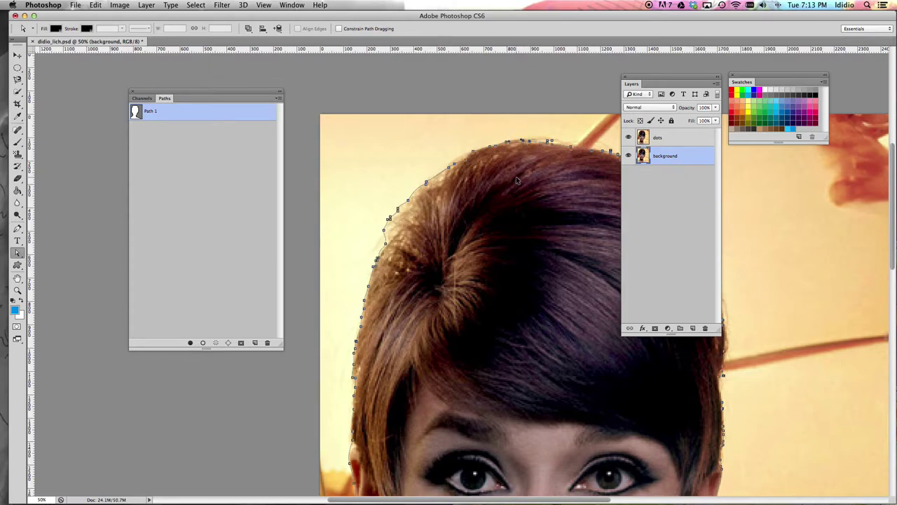
key("super+0")
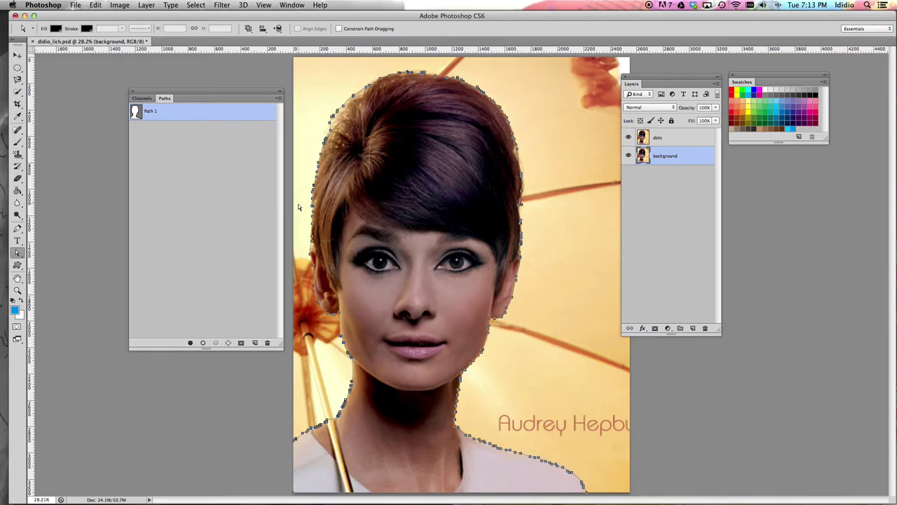
key("ctrl+s")
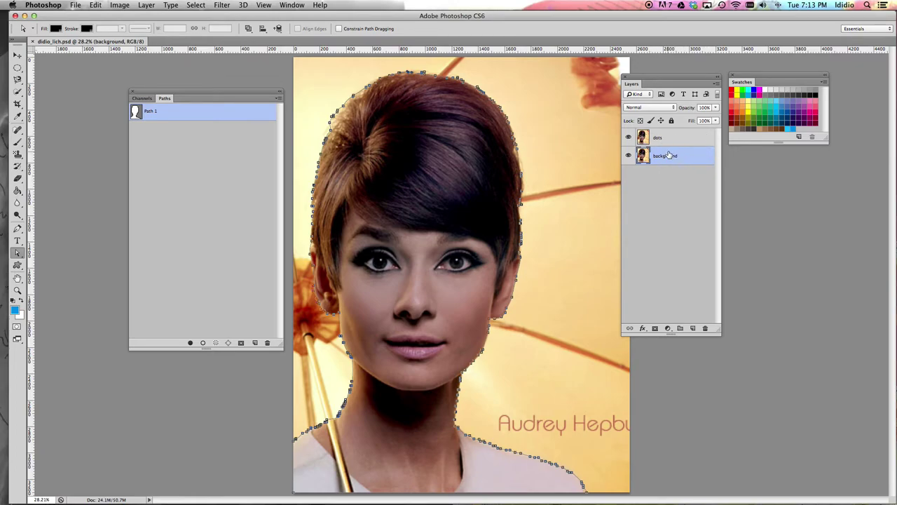
Create a new layer between the dots and background layers and fill it with the bright blue swatch using Paint Bucket
left_click(693, 328)
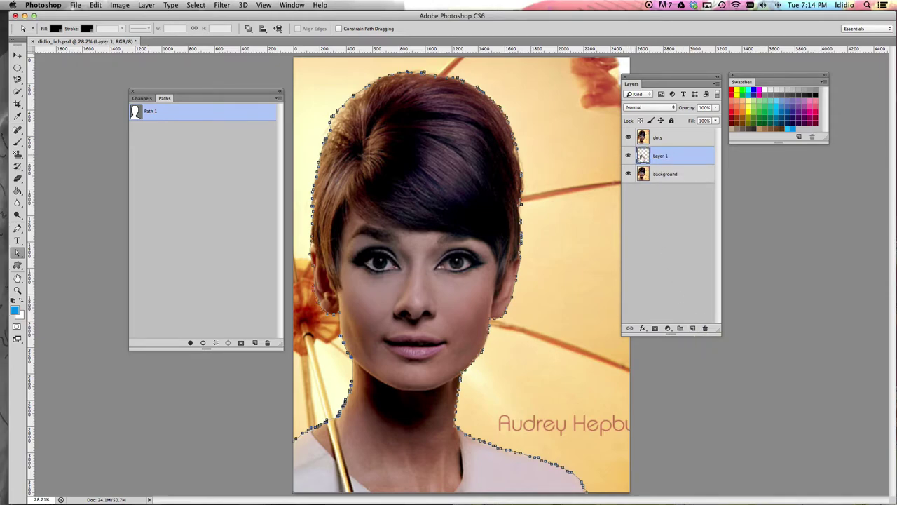
mouse_move(687, 156)
left_mouse_down()
mouse_move(687, 136)
mouse_move(685, 152)
left_mouse_up()
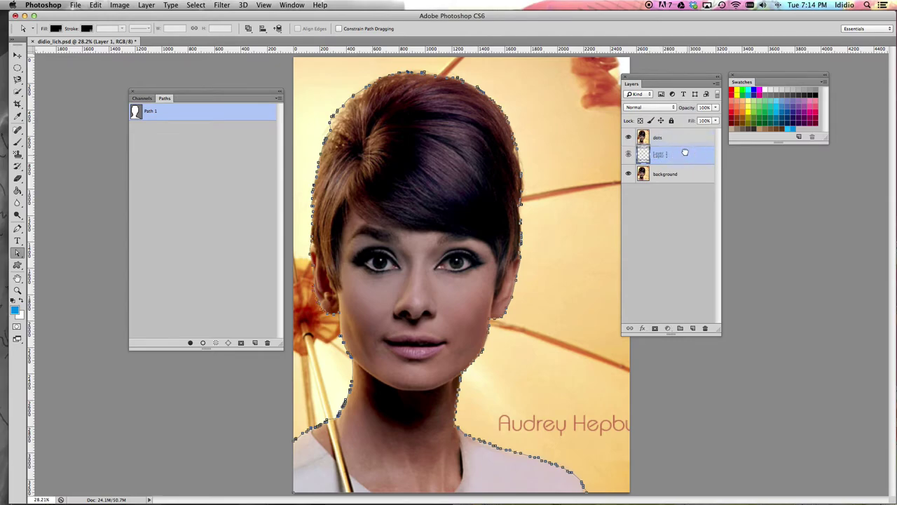
left_click(794, 127)
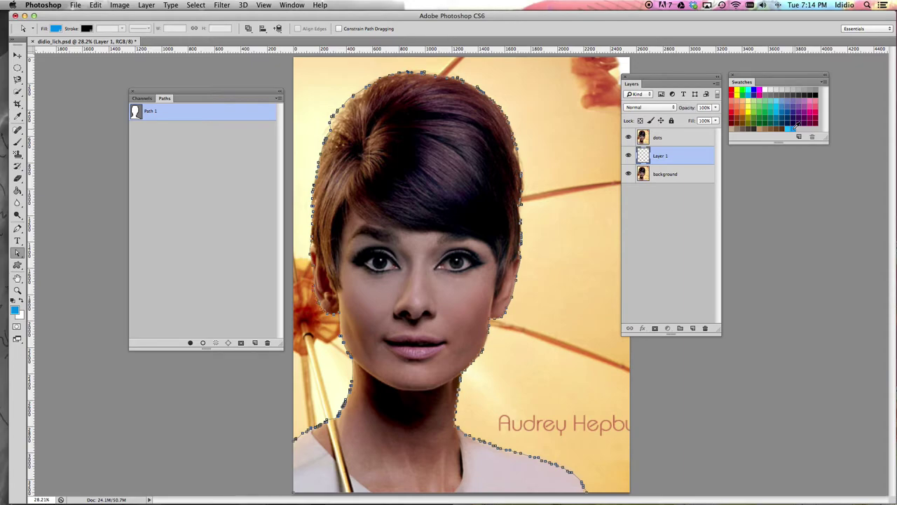
left_click(17, 192)
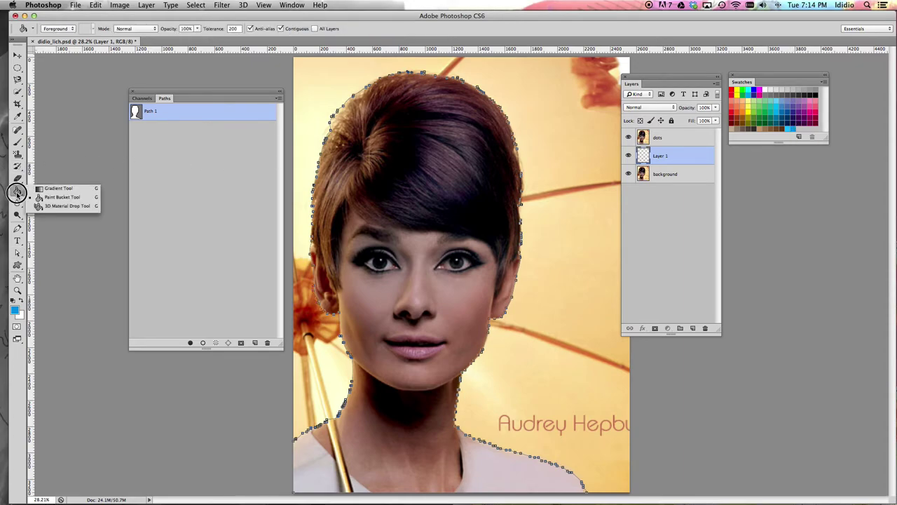
left_click(73, 199)
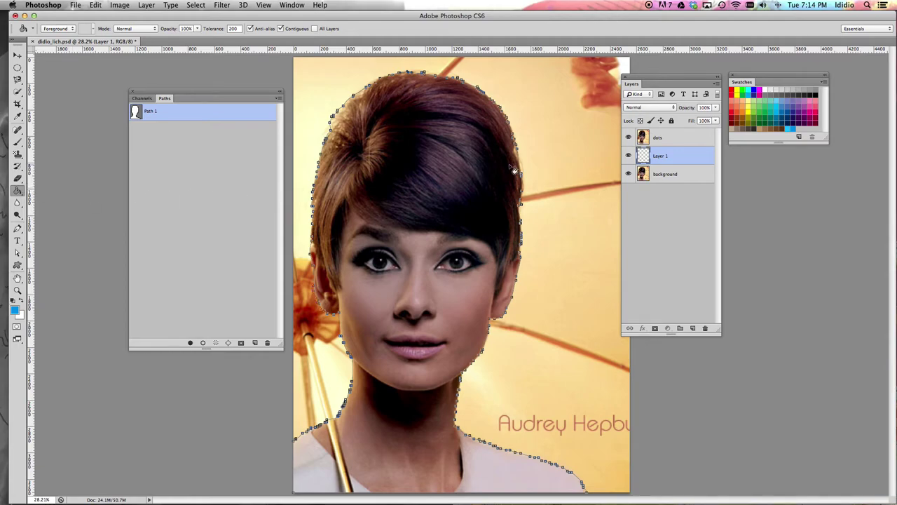
left_click(561, 149)
Make the dots layer active and load Path 1 as a selection
left_click(671, 141)
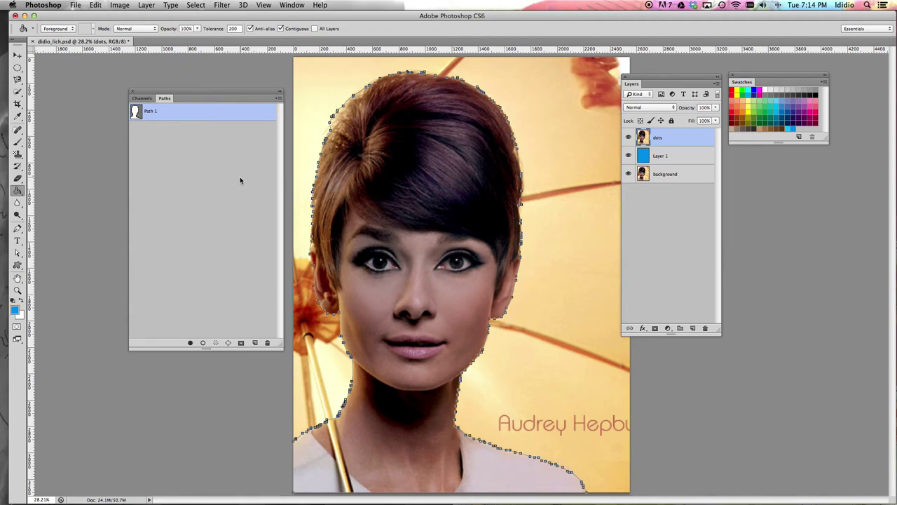
left_click(176, 132)
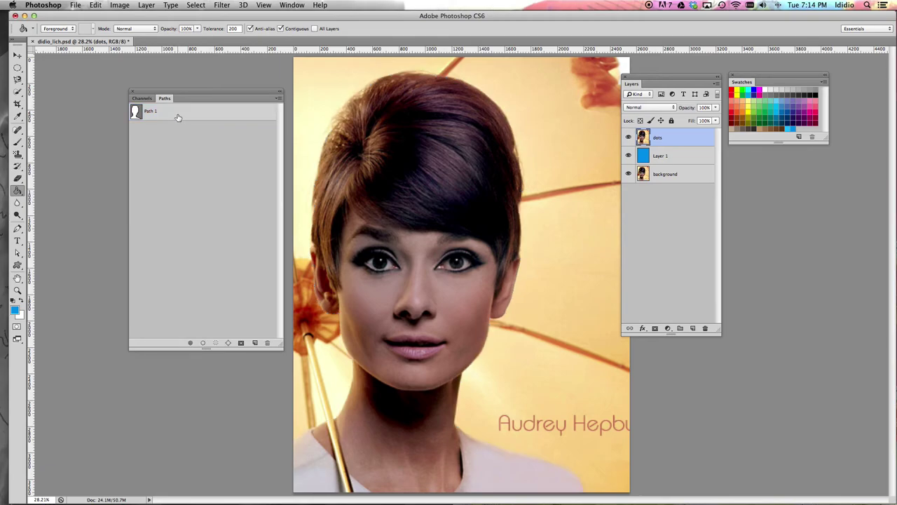
left_click(178, 117)
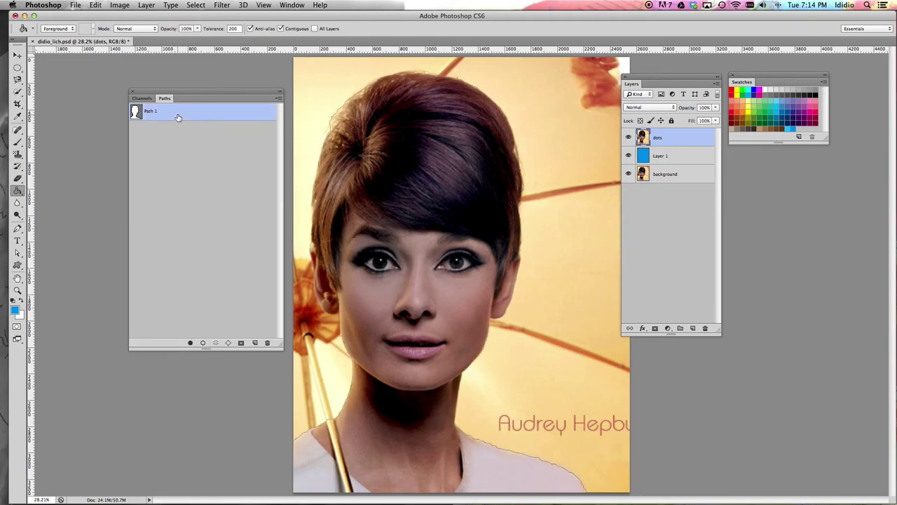
left_click(215, 346)
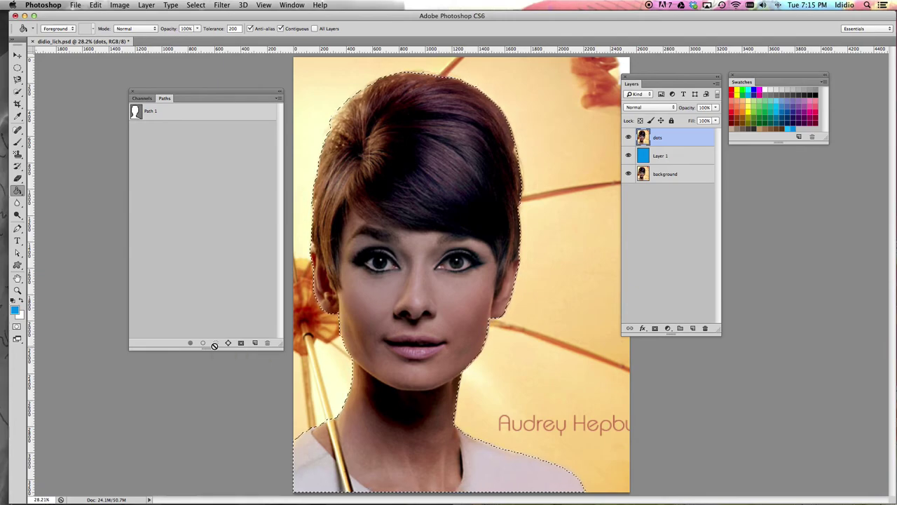
Delete the selected figure from the dots layer and undo the deletion
key("BackSpace")
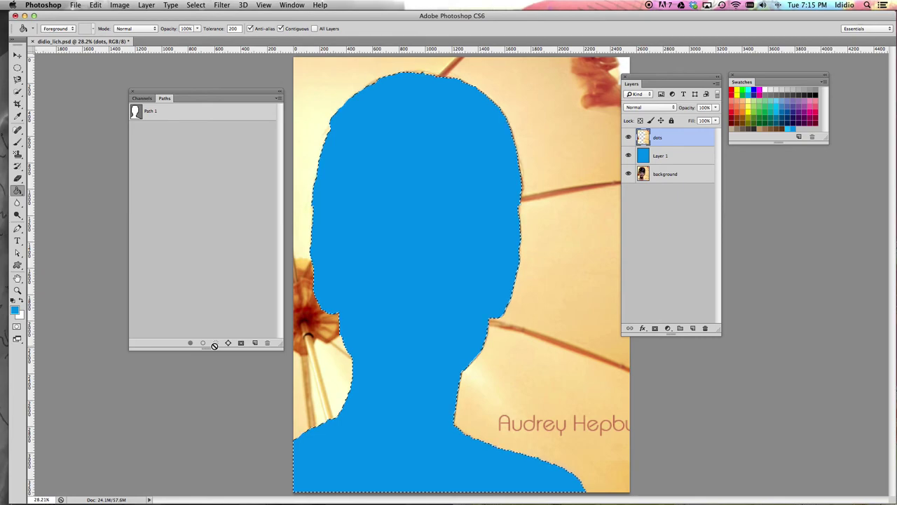
key("super+z")
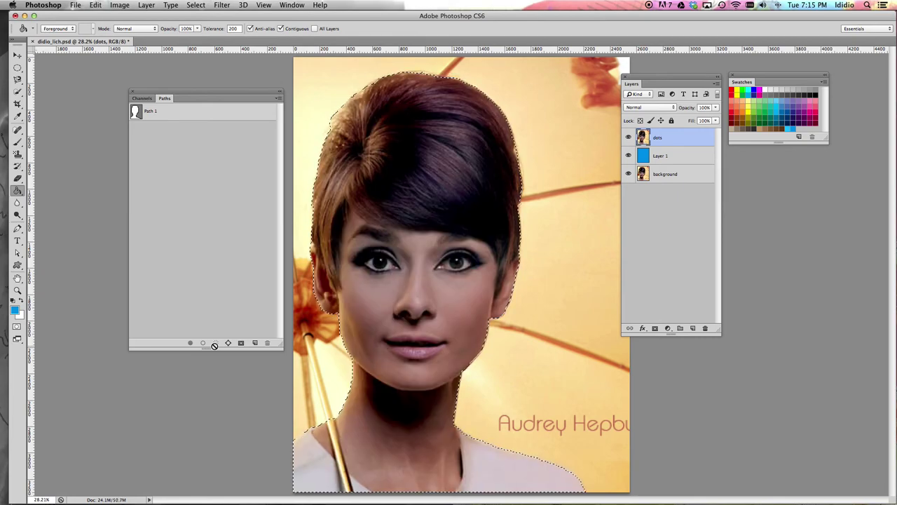
Invert the selection, delete the background around the woman from the dots layer, and deselect
left_click(197, 7)
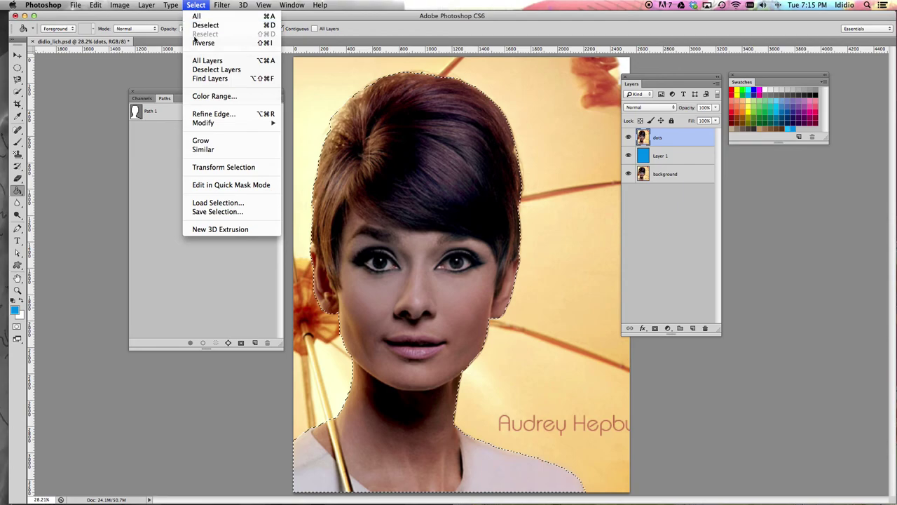
left_click(195, 43)
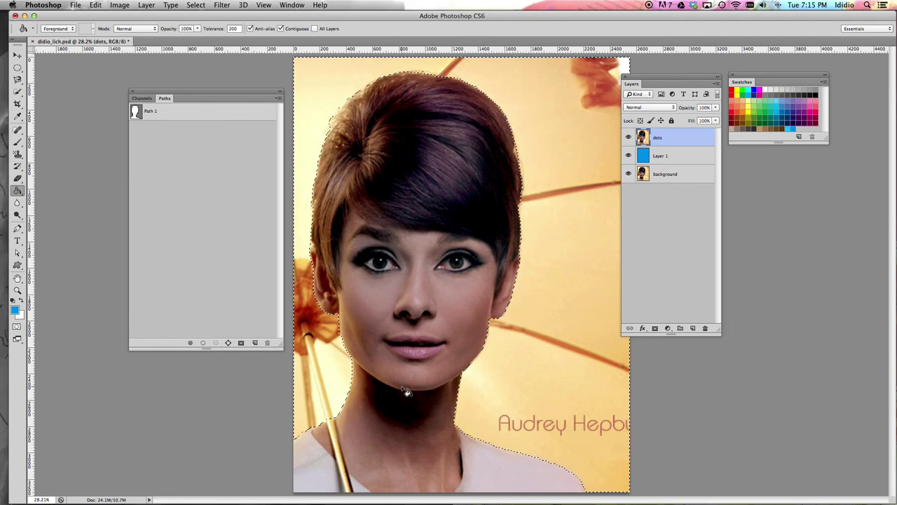
key("Delete")
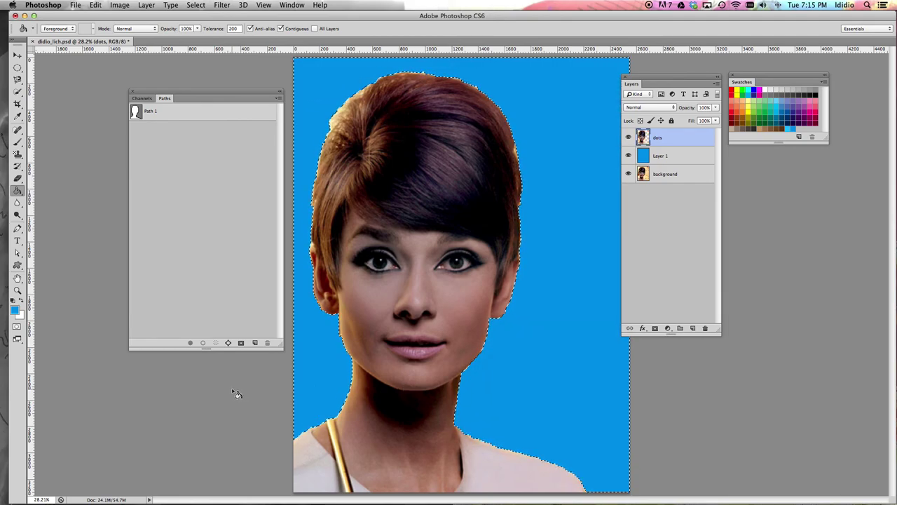
key("super+d")
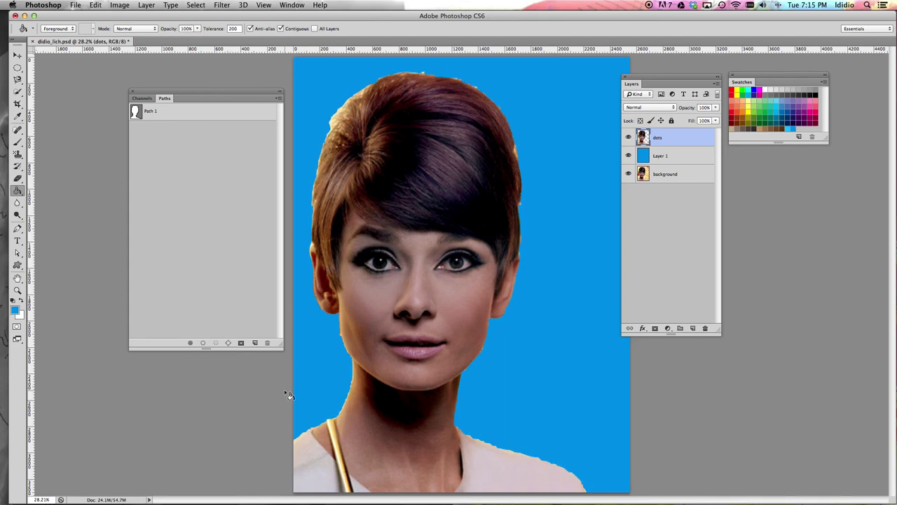